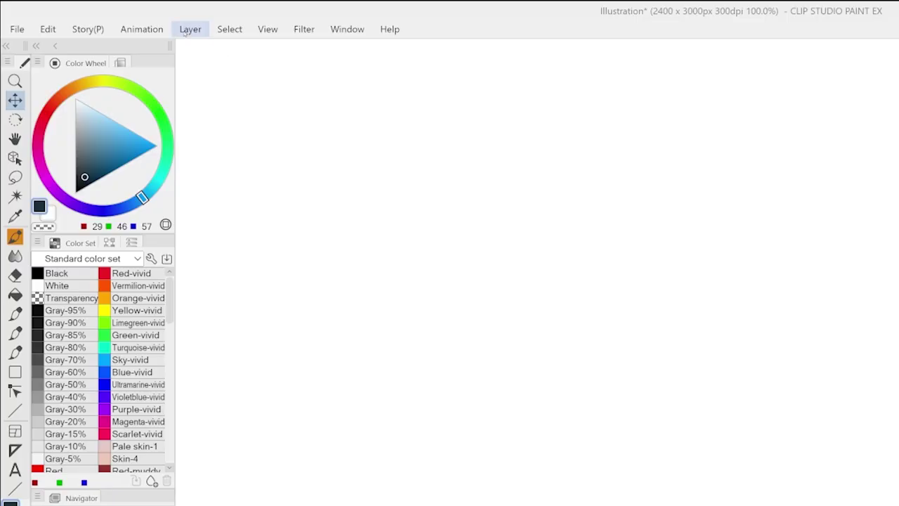
# Step: Create a new vector layer named Layer 1 from the Layer > New Layer menu
pyautogui.click(188, 29)
pyautogui.moveTo(261, 65)
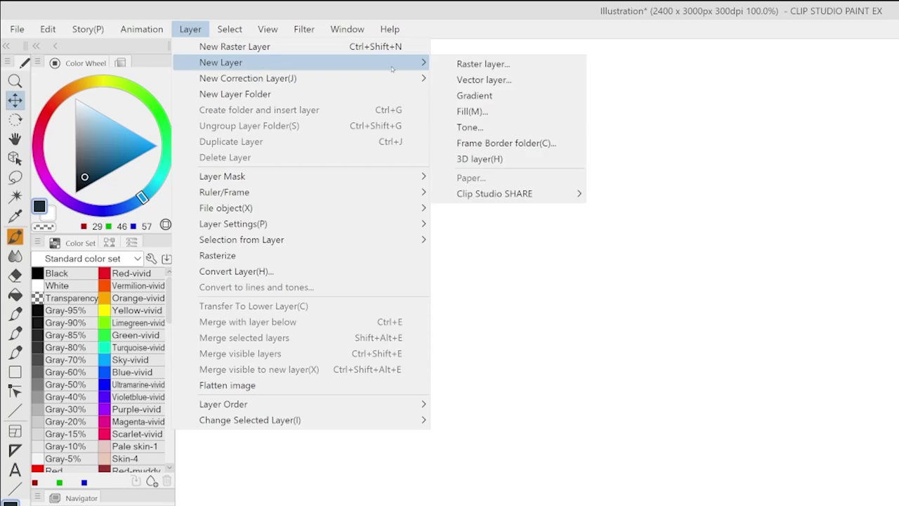
pyautogui.click(495, 81)
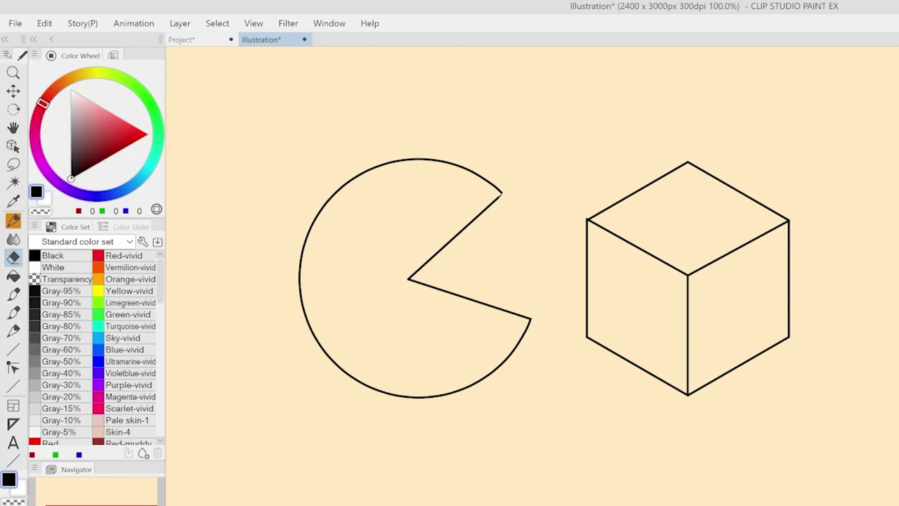
# Step: Bring up the Tool palette options menu
pyautogui.click(7, 54)
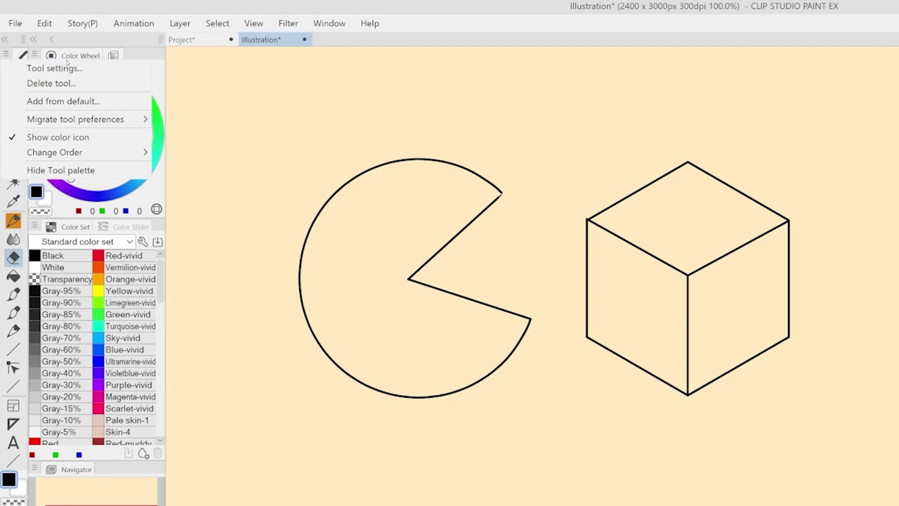
# Step: Browse the Add from default tool list, picking Liquify and scrolling through the entries
pyautogui.click(112, 101)
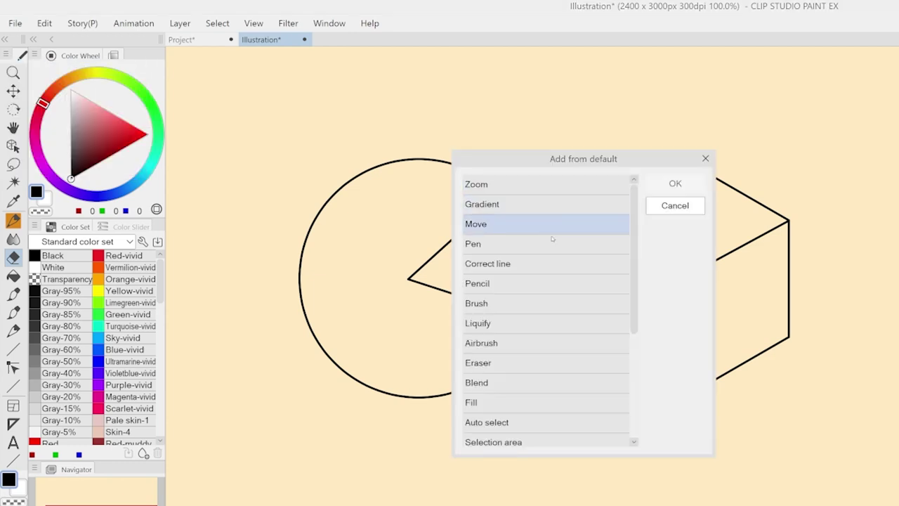
pyautogui.click(603, 315)
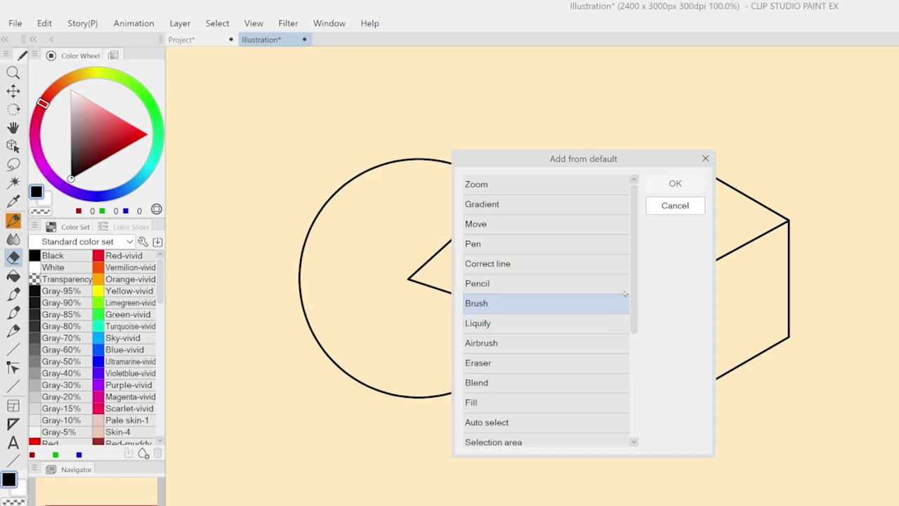
pyautogui.moveTo(633, 233); pyautogui.dragTo(625, 334)
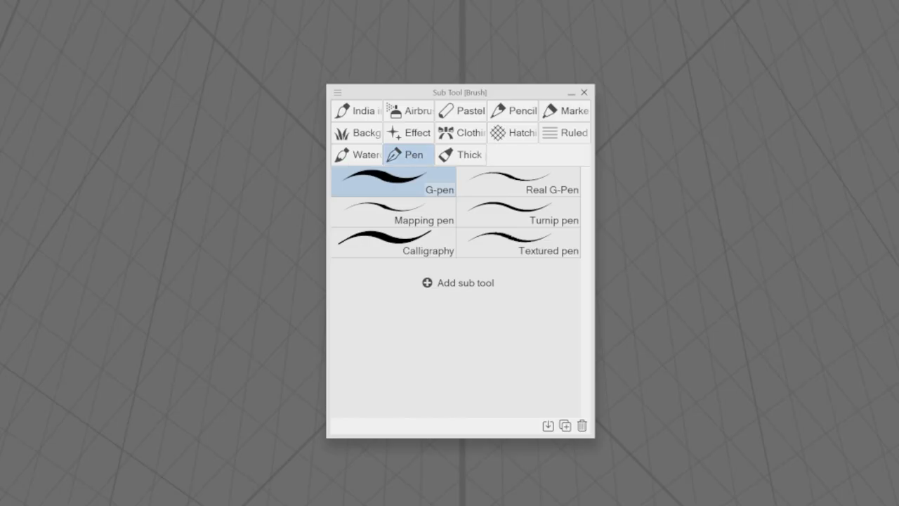
# Step: Cycle through the Operation, Figure and Correct line sub tools
pyautogui.press('o')
pyautogui.press('u')
pyautogui.press('y')
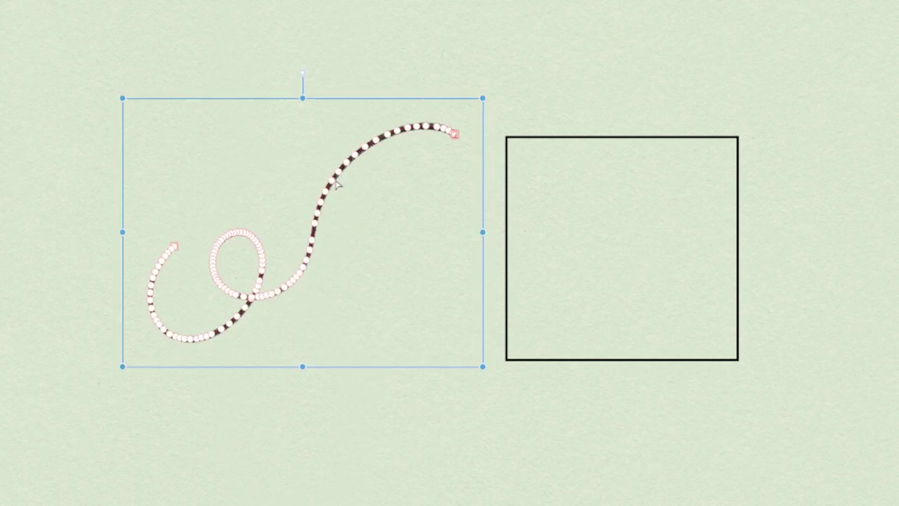
# Step: Shift-select the square along with the looped curve and drag both down-left
pyautogui.keyDown('shift'); pyautogui.click(579, 138); pyautogui.keyUp('shift')
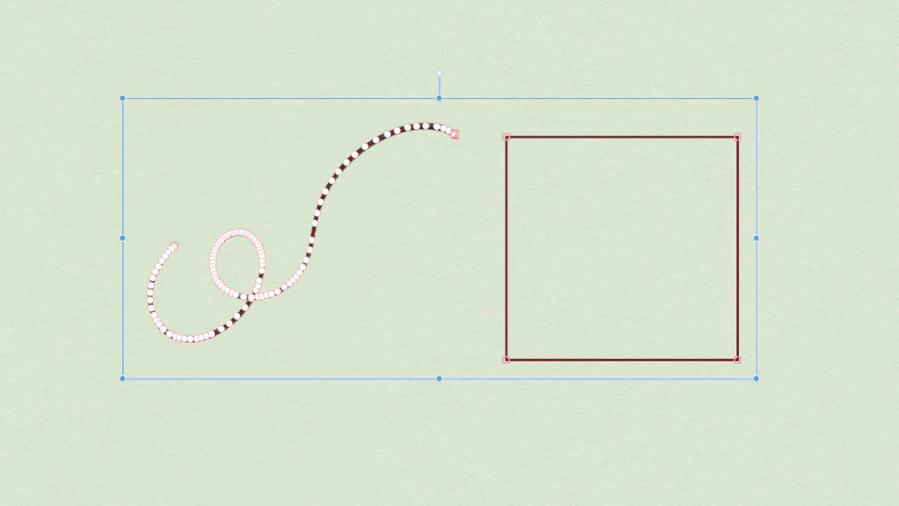
pyautogui.moveTo(506, 240); pyautogui.dragTo(515, 299)
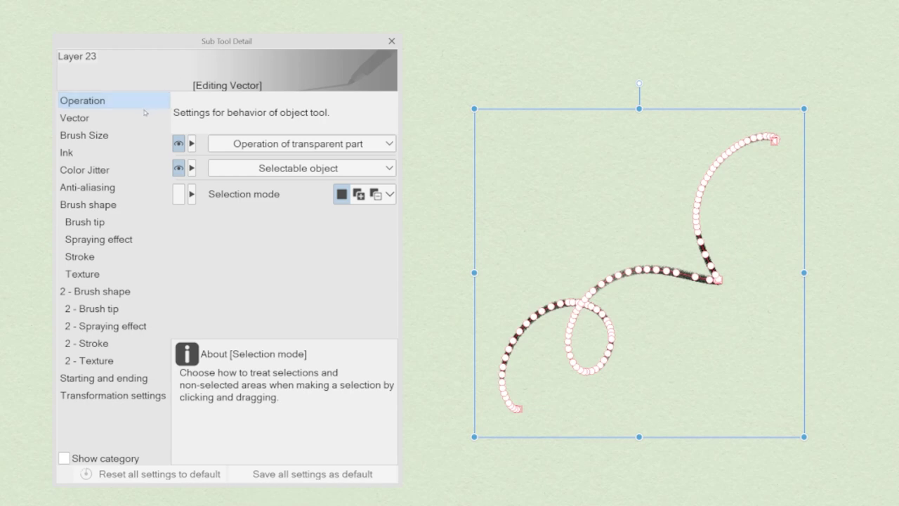
# Step: Enlarge the curve's brush size and set the ellipse's brush tip thickness to 101 with two-level hardness
pyautogui.click(133, 135)
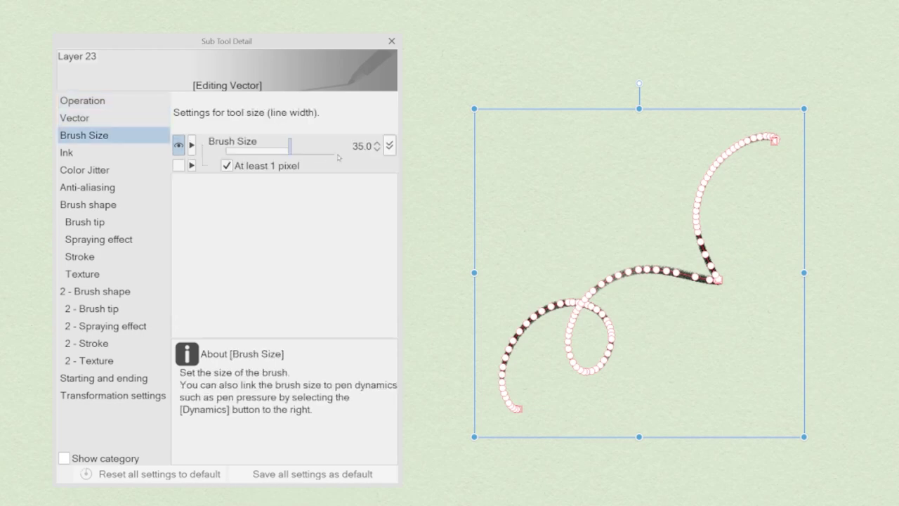
pyautogui.moveTo(289, 152); pyautogui.dragTo(305, 153)
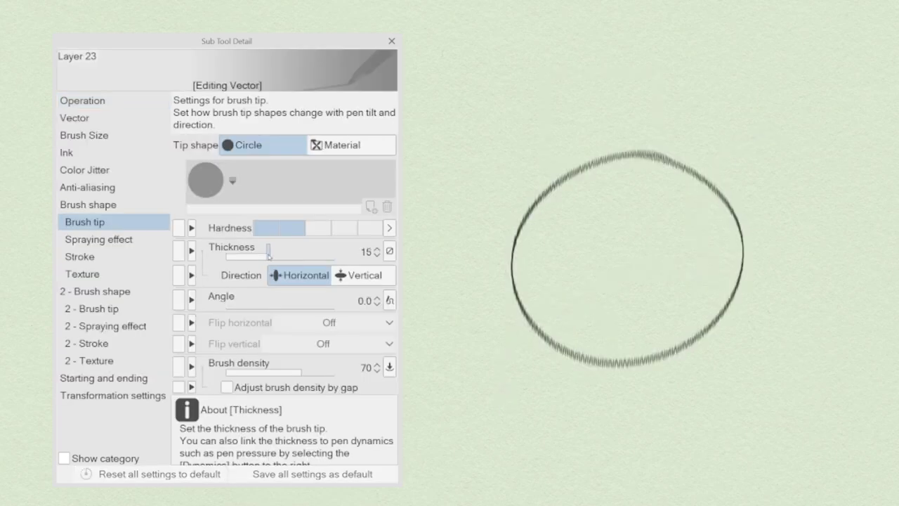
pyautogui.moveTo(267, 253); pyautogui.dragTo(298, 253)
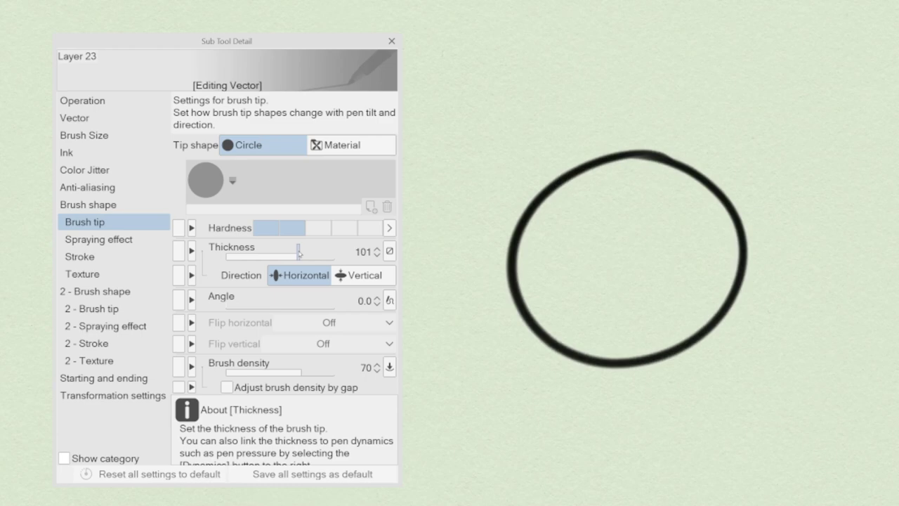
pyautogui.click(266, 229)
pyautogui.click(292, 229)
pyautogui.click(342, 231)
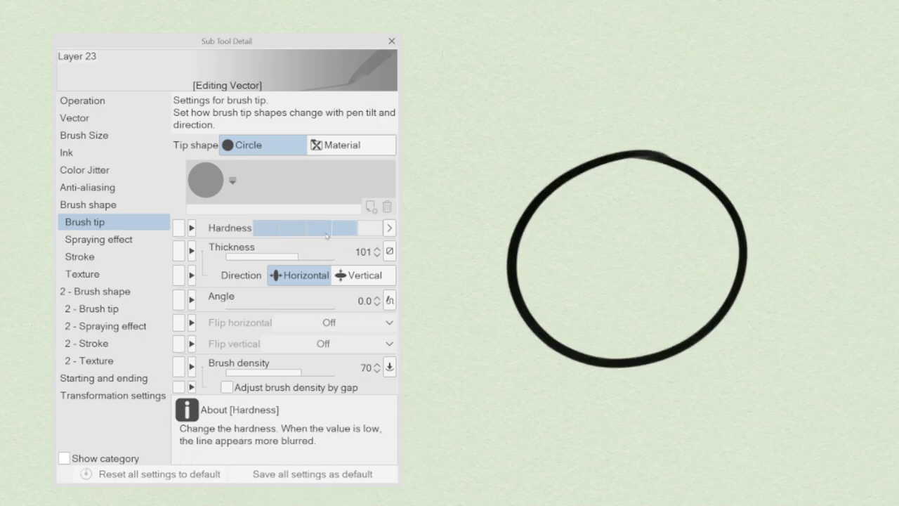
pyautogui.click(267, 230)
pyautogui.click(292, 230)
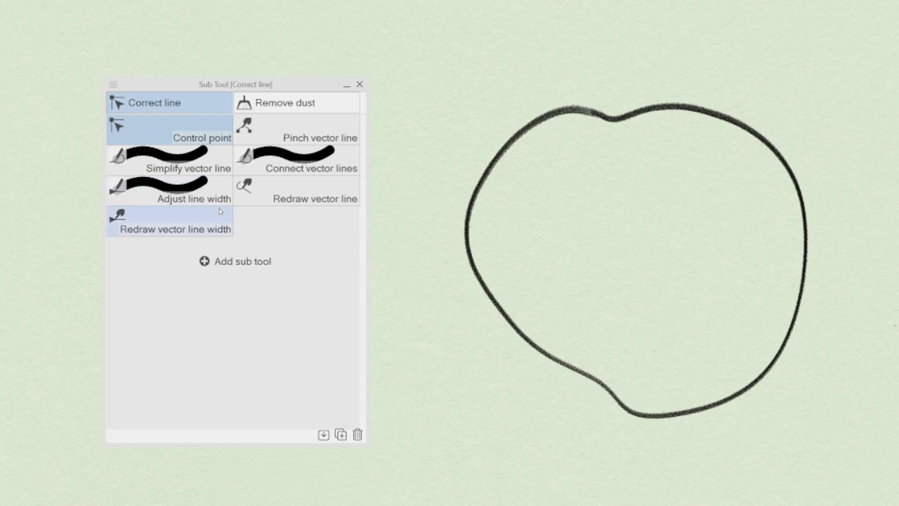
# Step: Pinch the outline's upper-left into a sharp spike and redraw its lower section
pyautogui.click(302, 132)
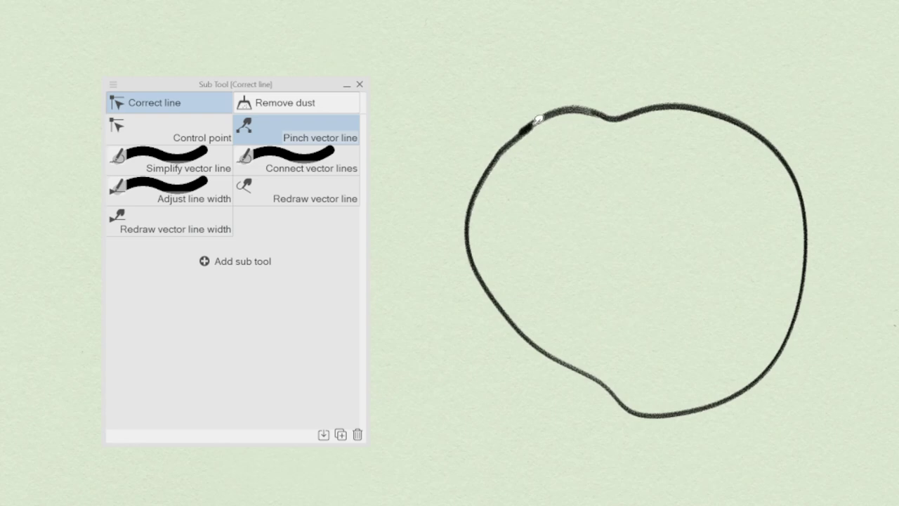
pyautogui.moveTo(537, 119); pyautogui.dragTo(592, 167)
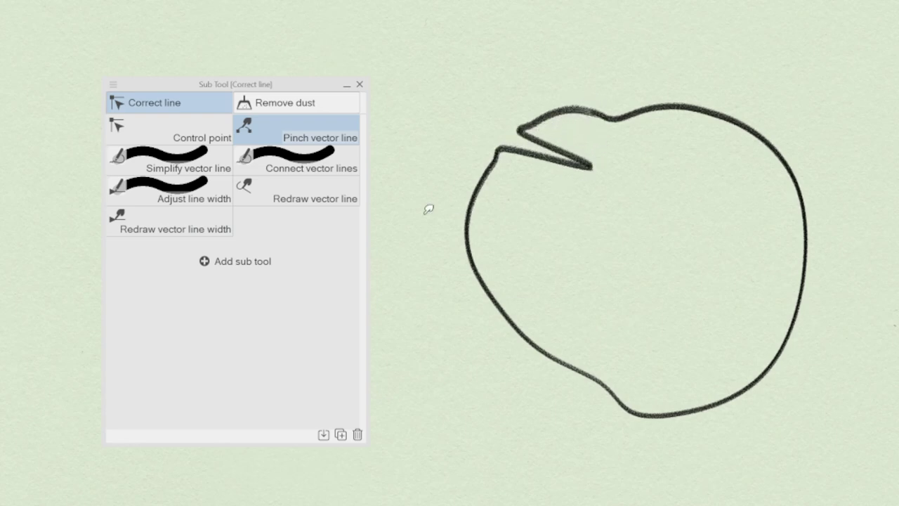
pyautogui.click(309, 200)
pyautogui.moveTo(467, 255)
pyautogui.mouseDown()
pyautogui.moveTo(572, 362)
pyautogui.moveTo(681, 387)
pyautogui.moveTo(773, 387)
pyautogui.moveTo(836, 329)
pyautogui.mouseUp()
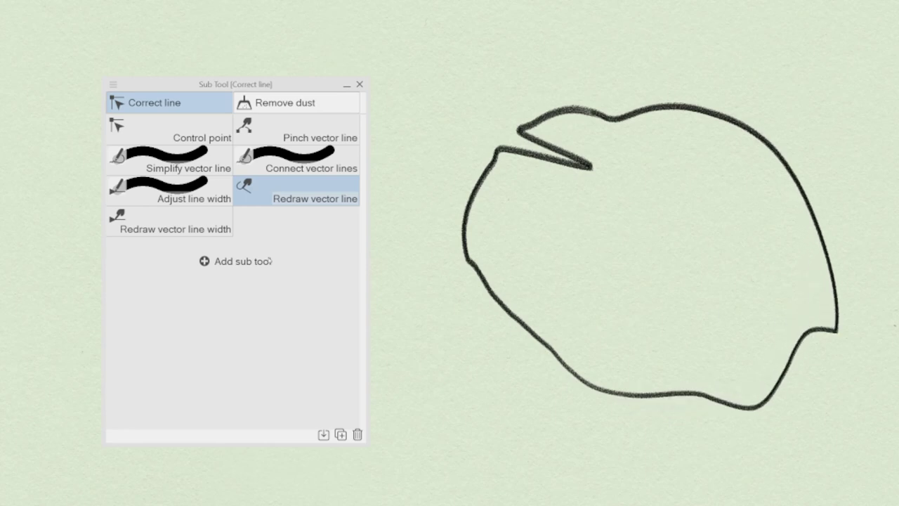
pyautogui.click(172, 130)
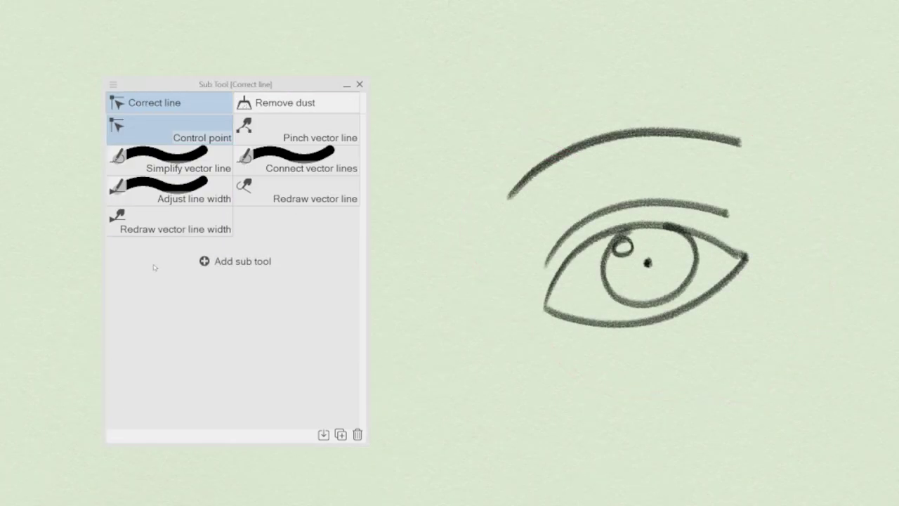
# Step: Thicken the eye's upper lid, crease and left brow lines with Adjust line width
pyautogui.click(169, 191)
pyautogui.moveTo(555, 261)
pyautogui.mouseDown()
pyautogui.moveTo(590, 233)
pyautogui.moveTo(662, 227)
pyautogui.moveTo(730, 246)
pyautogui.moveTo(671, 251)
pyautogui.moveTo(639, 232)
pyautogui.moveTo(729, 212)
pyautogui.mouseUp()
pyautogui.moveTo(646, 195); pyautogui.dragTo(730, 211)
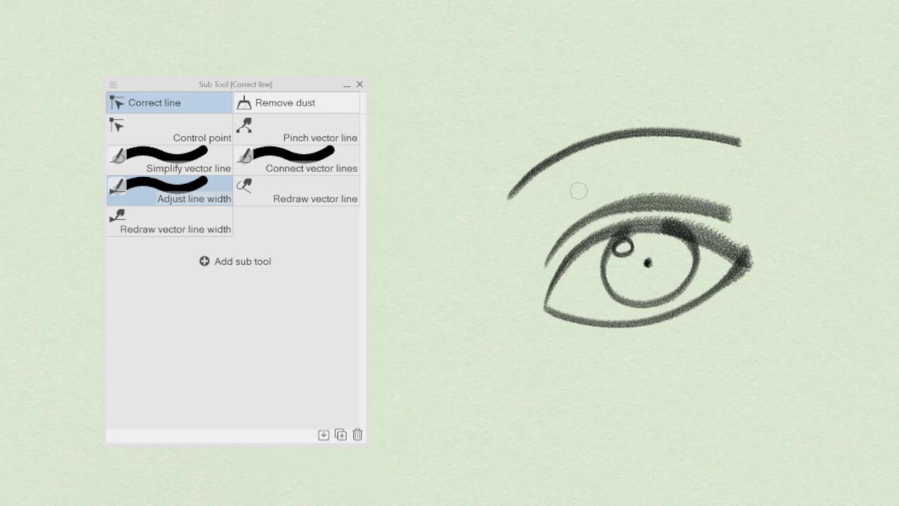
pyautogui.moveTo(580, 175)
pyautogui.mouseDown()
pyautogui.moveTo(508, 198)
pyautogui.moveTo(621, 138)
pyautogui.mouseUp()
pyautogui.moveTo(558, 165)
pyautogui.mouseDown()
pyautogui.moveTo(506, 200)
pyautogui.moveTo(632, 132)
pyautogui.mouseUp()
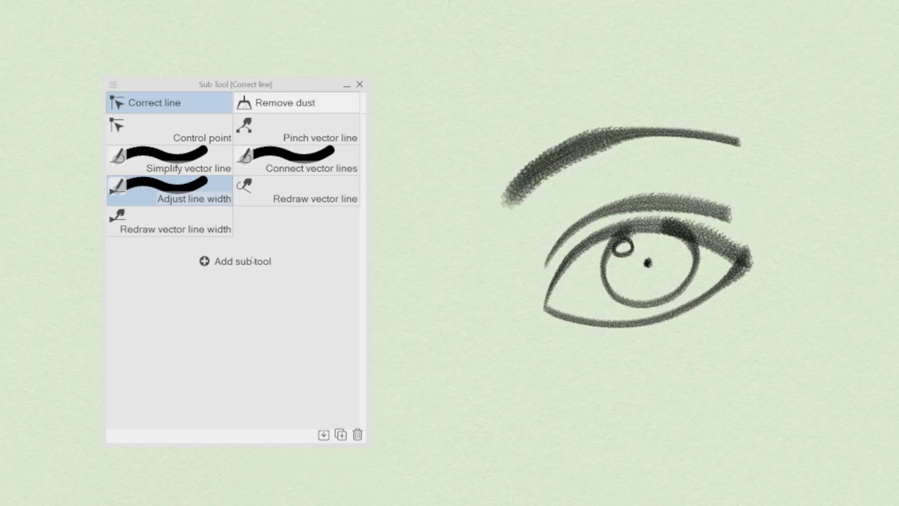
# Step: Simplify the eye's lines and thin the line at its inner corner
pyautogui.click(168, 160)
pyautogui.moveTo(639, 223)
pyautogui.mouseDown()
pyautogui.moveTo(544, 302)
pyautogui.moveTo(737, 267)
pyautogui.mouseUp()
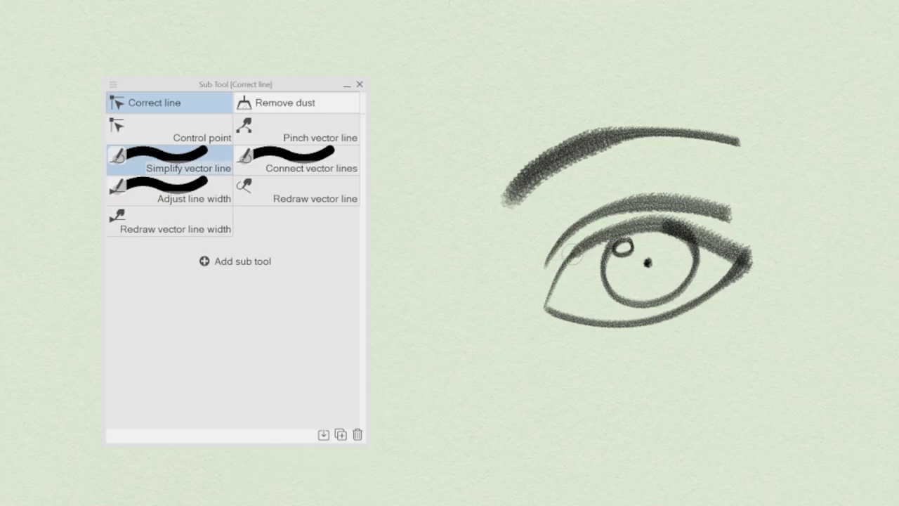
pyautogui.click(169, 221)
pyautogui.moveTo(586, 246); pyautogui.dragTo(574, 251)
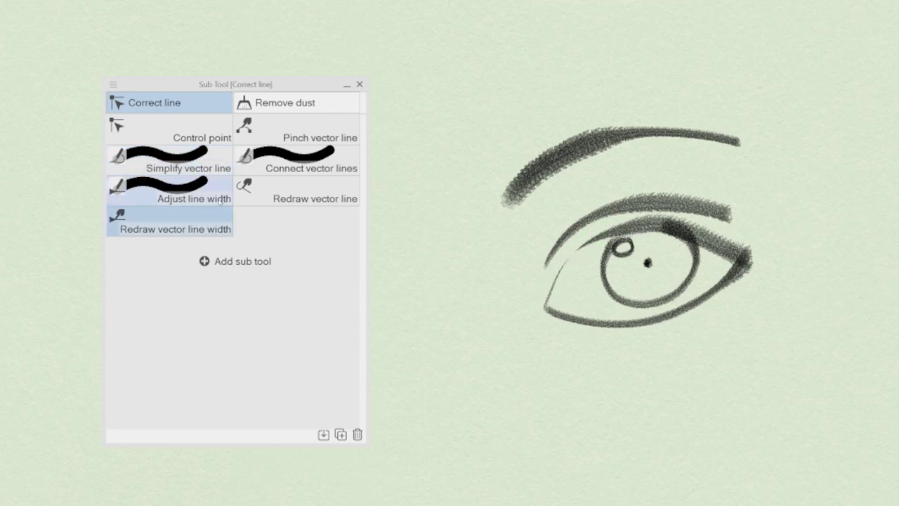